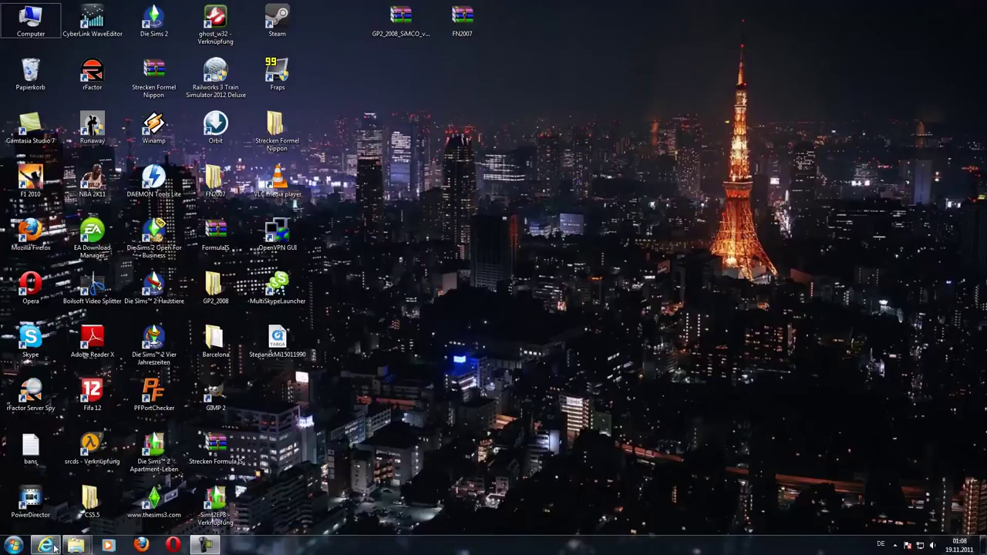
Switch to the browser, request the Fussball Manager 10 downloads on FM-Arena.de, dismiss the advertisement and return to the desktop
{"action": "mouse_move", "coordinate": [54, 549]}
{"action": "left_click", "coordinate": [66, 481]}
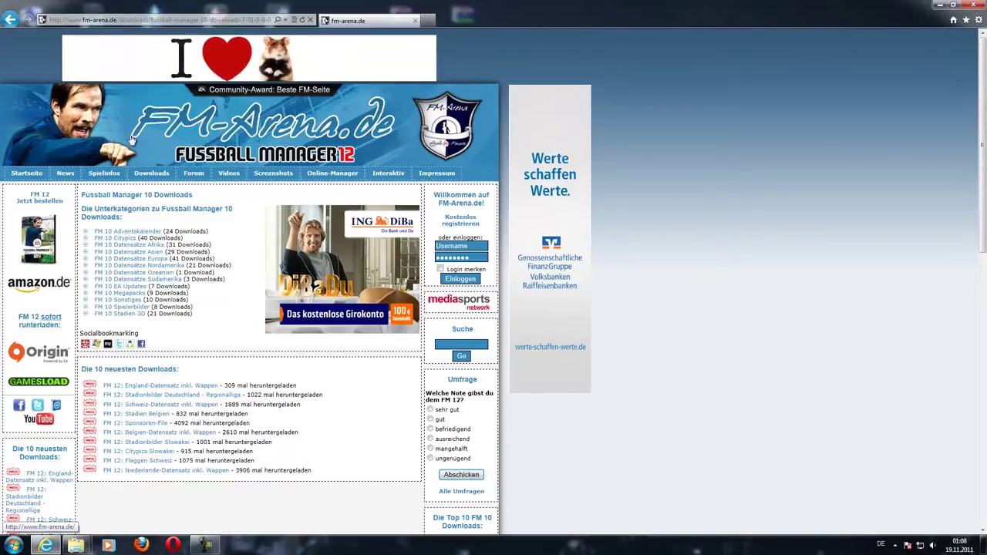
{"action": "mouse_move", "coordinate": [153, 175]}
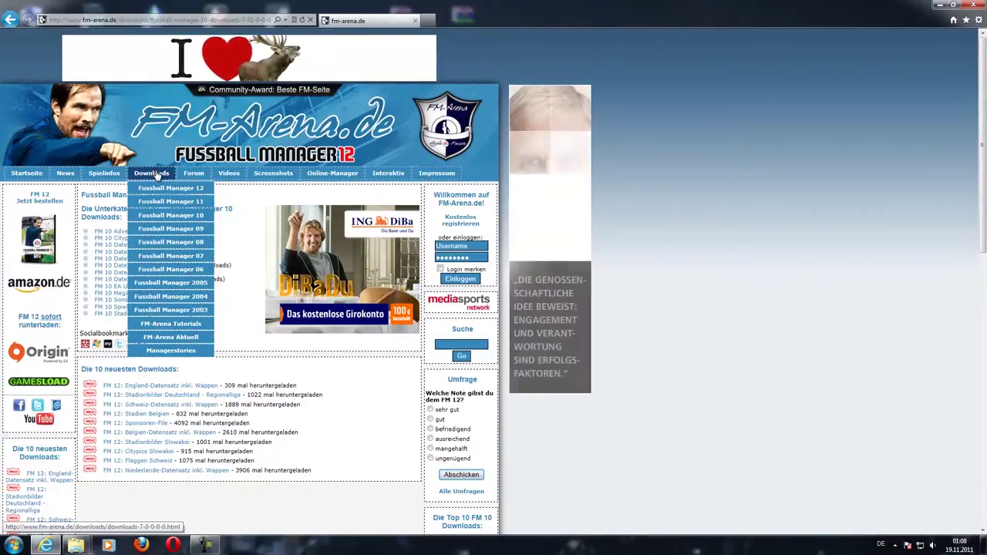
{"action": "left_click", "coordinate": [191, 219]}
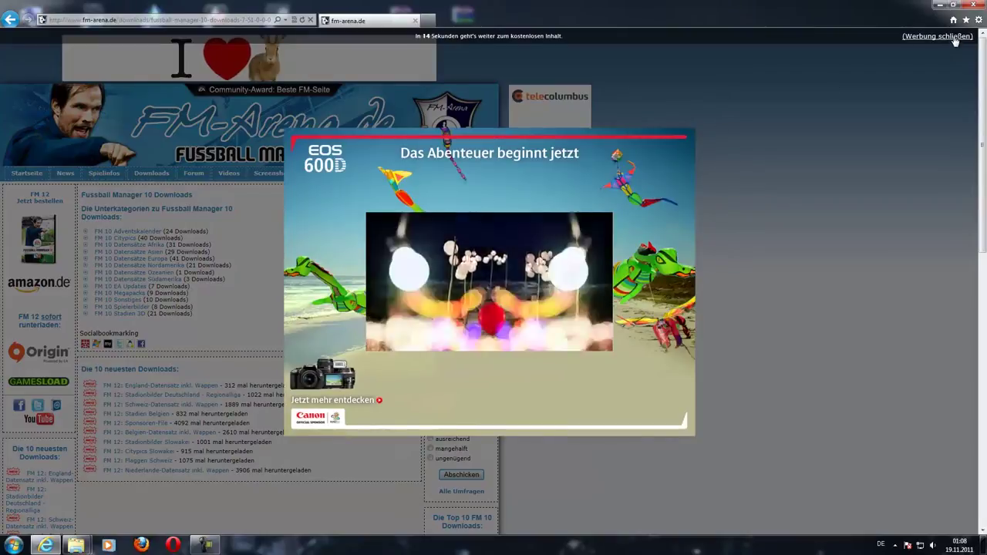
{"action": "left_click", "coordinate": [953, 42]}
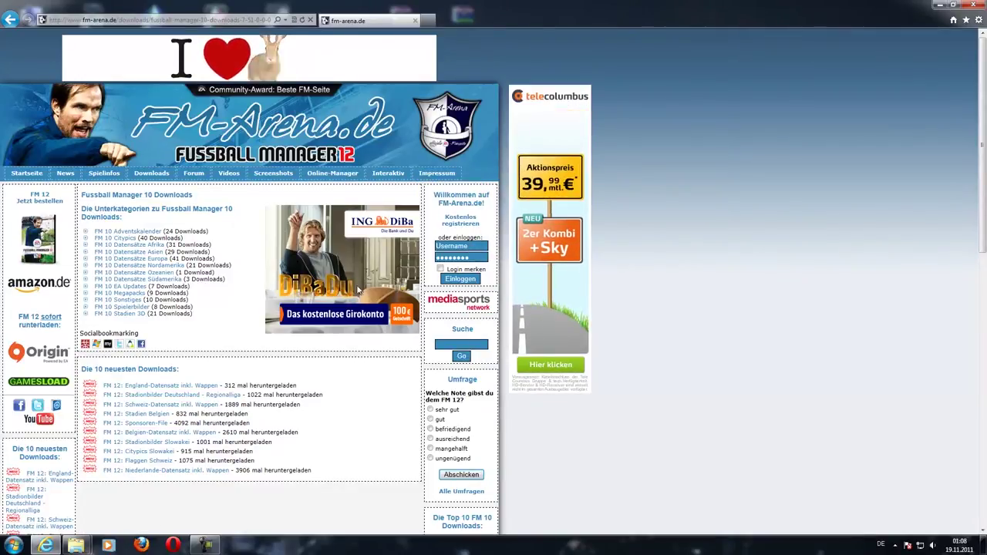
{"action": "left_click", "coordinate": [939, 5]}
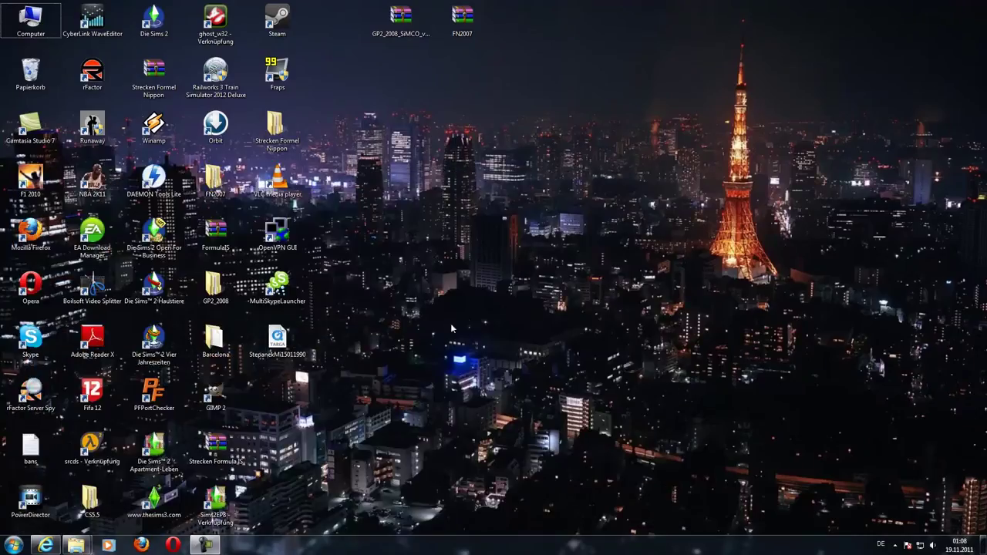
Launch EdManager10 from the FUSSBALL MANAGER 10 program folder under EA SPORTS
{"action": "mouse_move", "coordinate": [77, 546]}
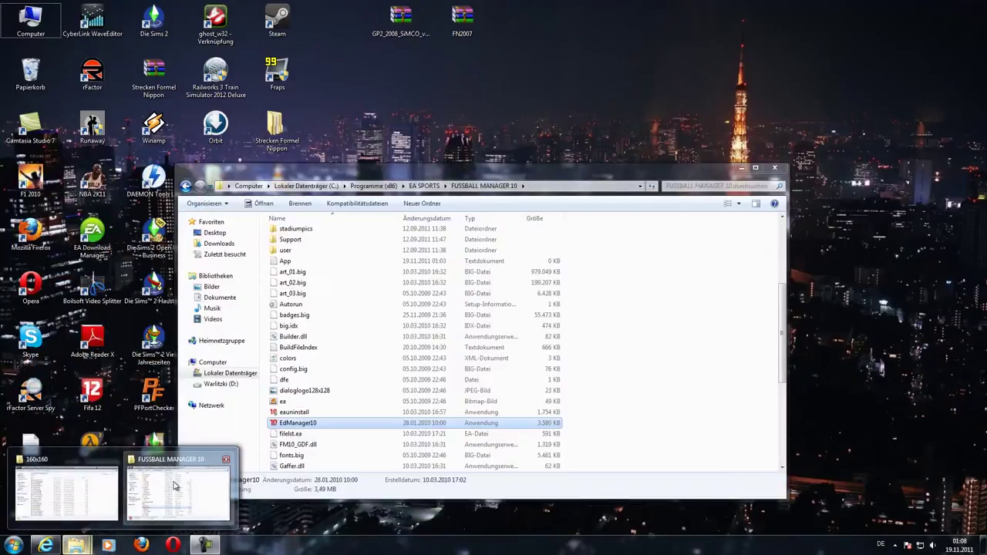
{"action": "left_click", "coordinate": [175, 486]}
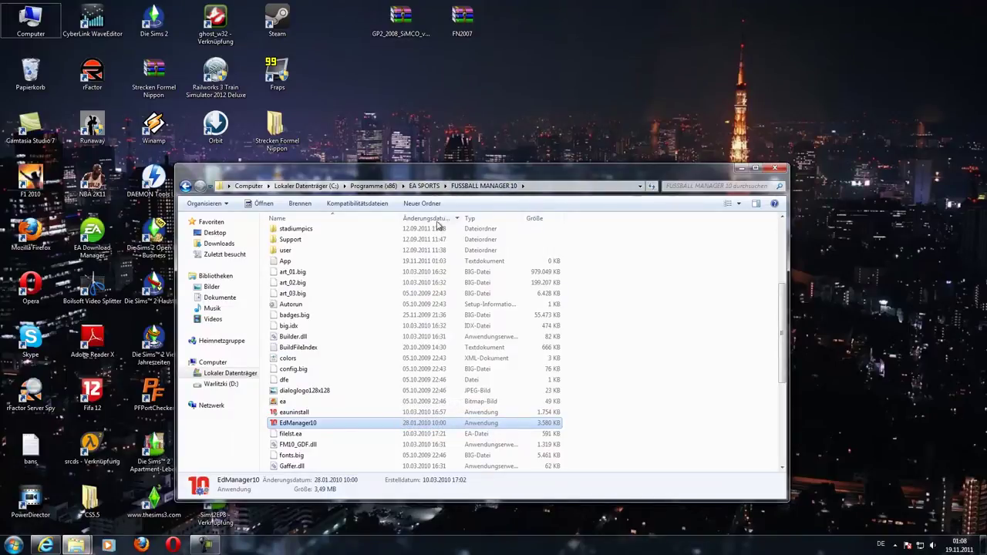
{"action": "double_click", "coordinate": [324, 423]}
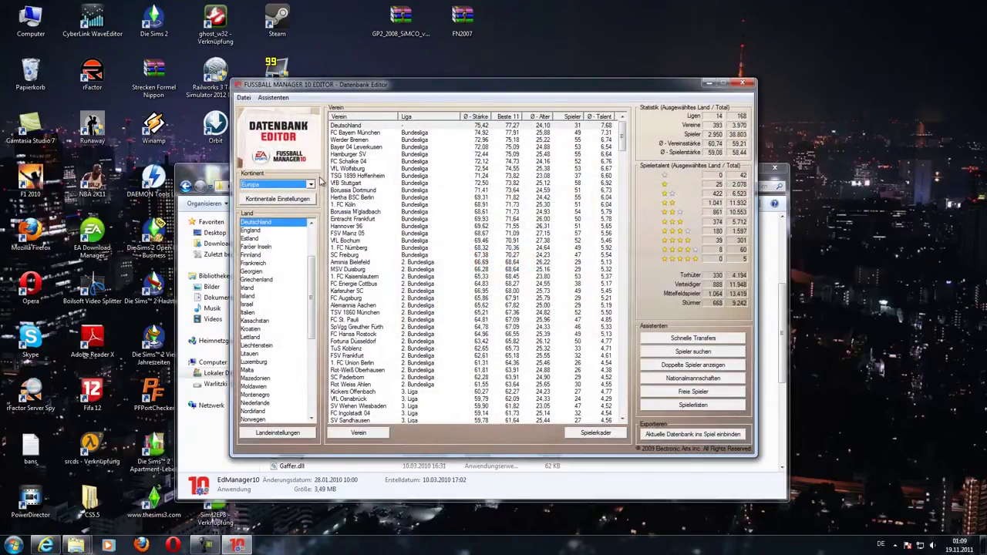
Open the Hamburger SV squad and view the appearance data of the second team's Czech centre-back
{"action": "double_click", "coordinate": [354, 155]}
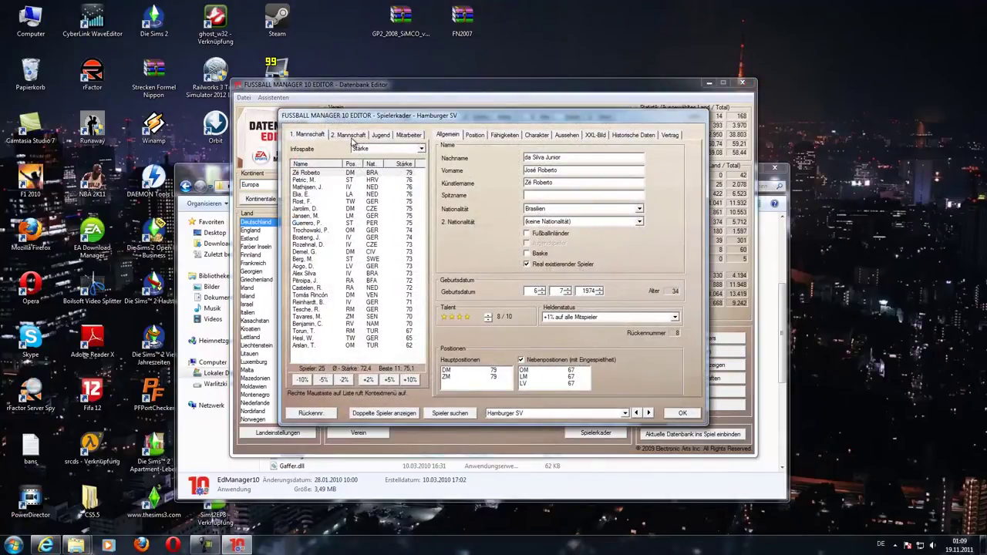
{"action": "left_click", "coordinate": [350, 134]}
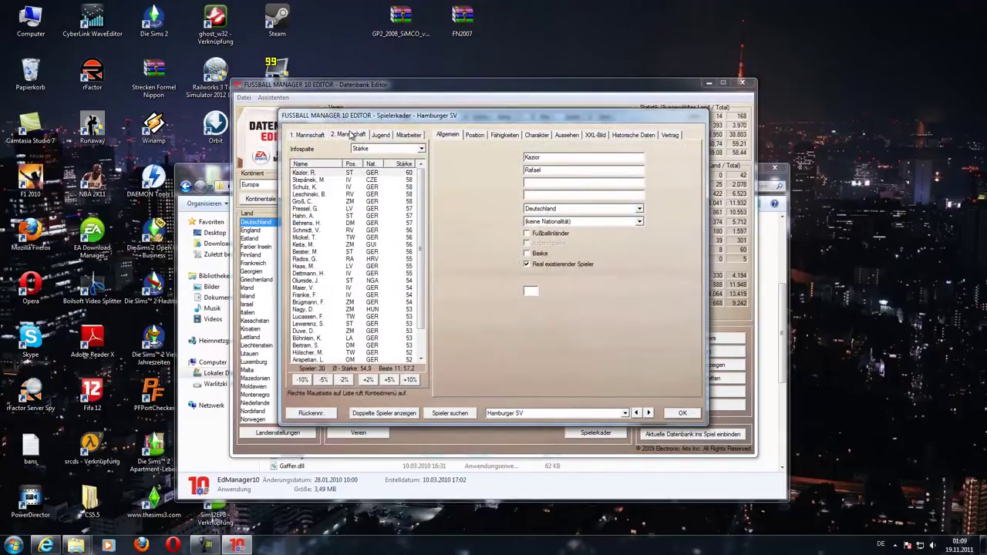
{"action": "left_click", "coordinate": [306, 181]}
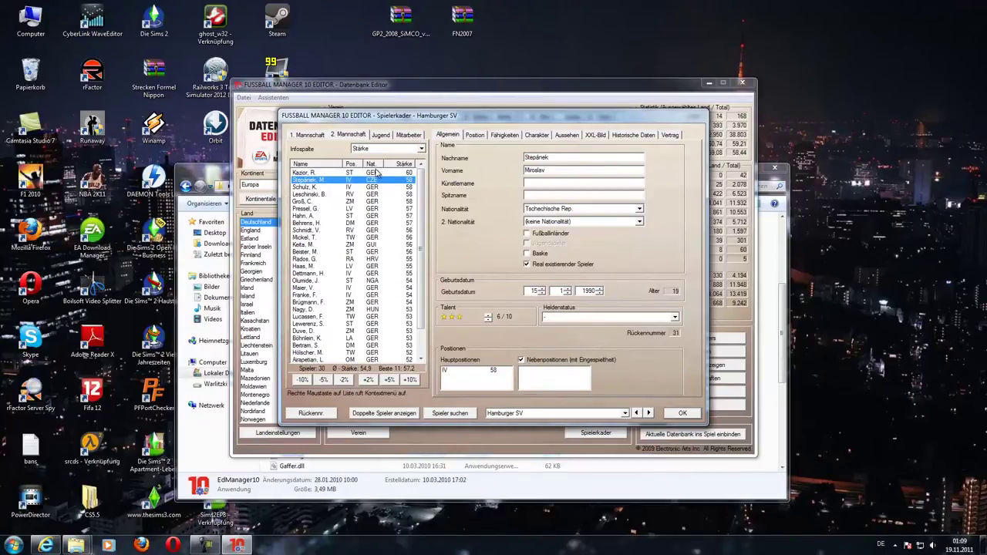
{"action": "left_click", "coordinate": [565, 136]}
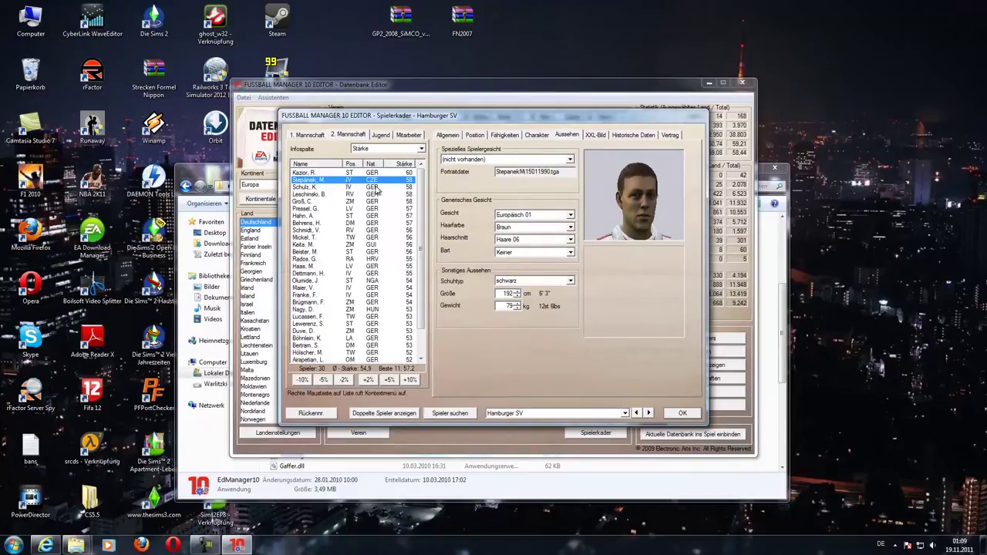
Compare the first team's top player's portrait with the second-team defender's, and highlight the portrait file name the defender requires
{"action": "left_click", "coordinate": [312, 138]}
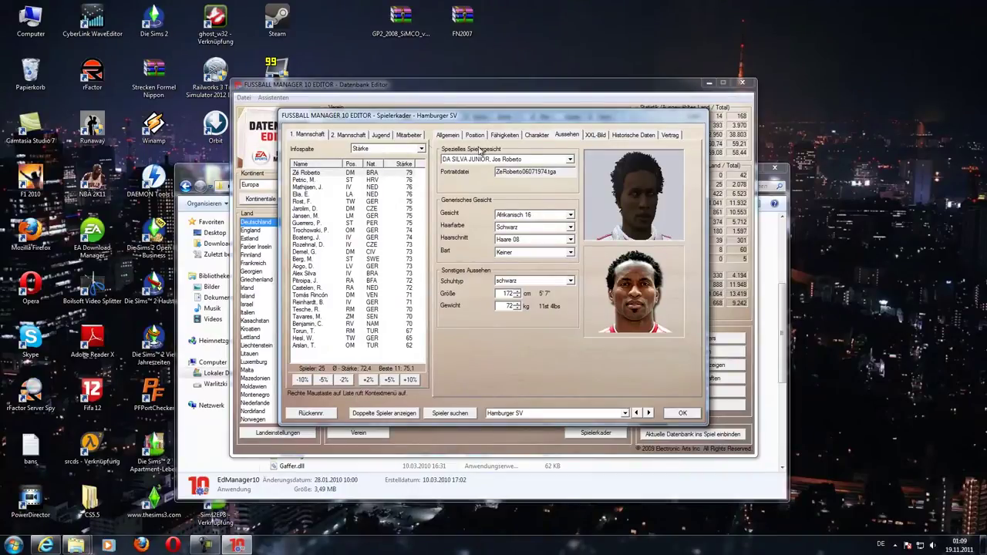
{"action": "left_click", "coordinate": [356, 136]}
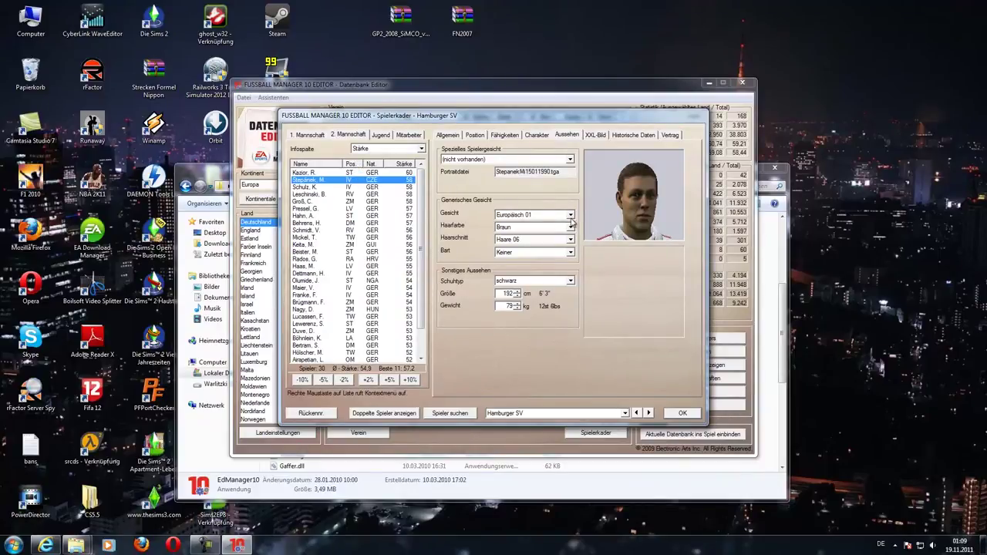
{"action": "left_click_drag", "start_coordinate": [496, 172], "coordinate": [557, 171]}
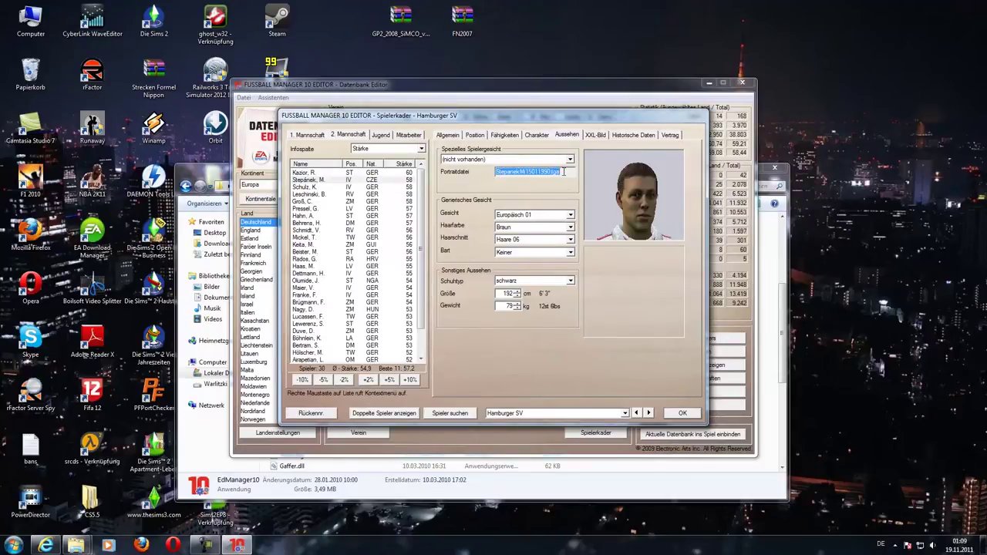
{"action": "left_click", "coordinate": [546, 172]}
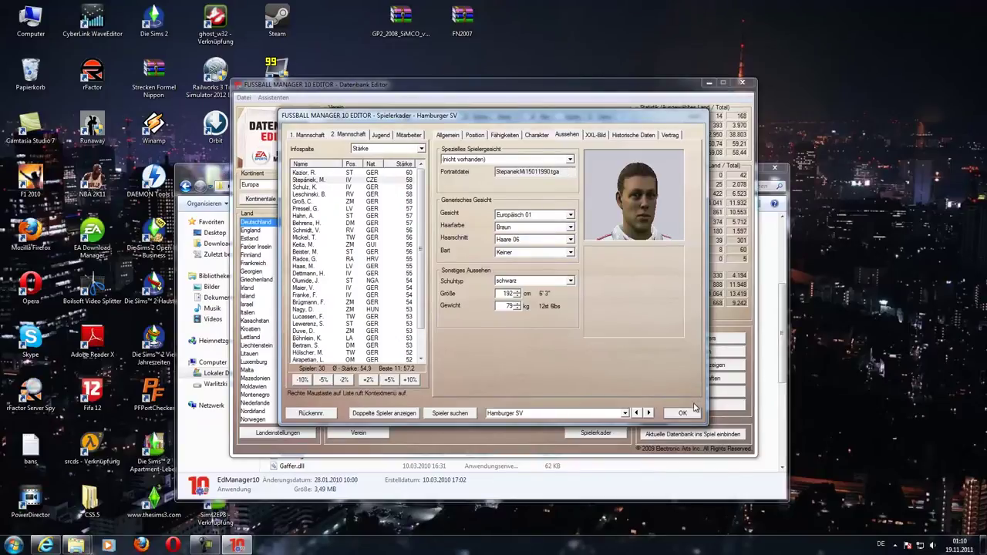
{"action": "left_click_drag", "start_coordinate": [495, 171], "coordinate": [568, 172]}
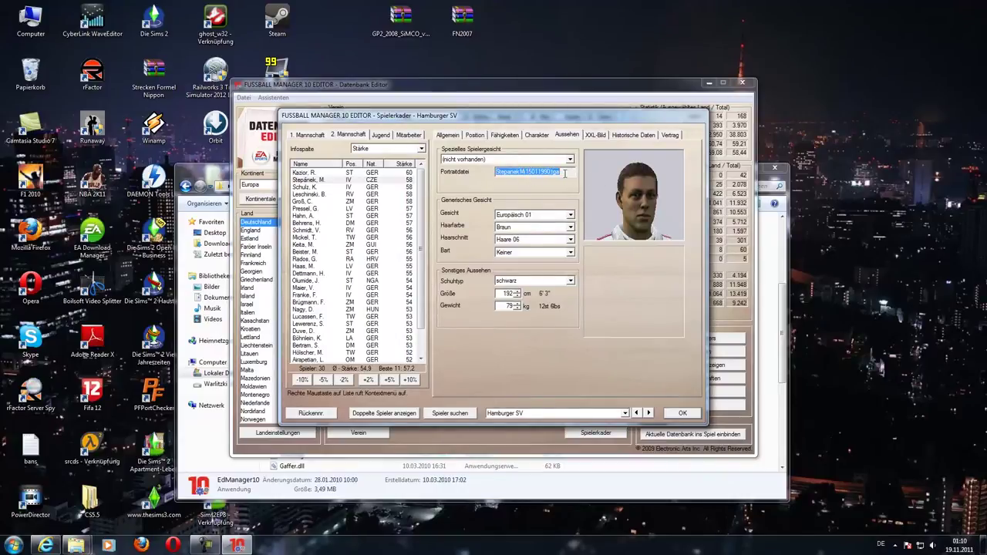
Close the Hamburger SV squad and exit the database editor without saving
{"action": "left_click", "coordinate": [674, 415]}
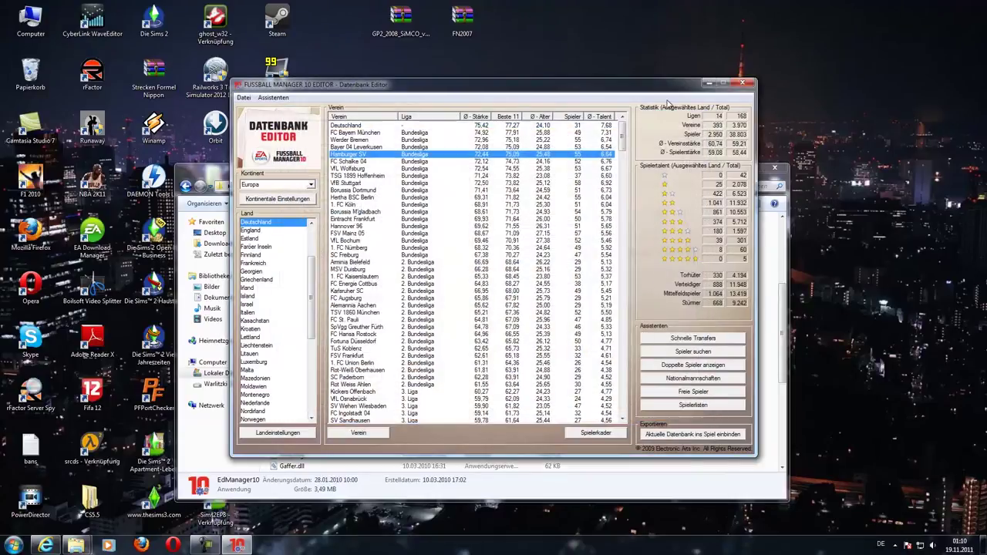
{"action": "left_click", "coordinate": [741, 82]}
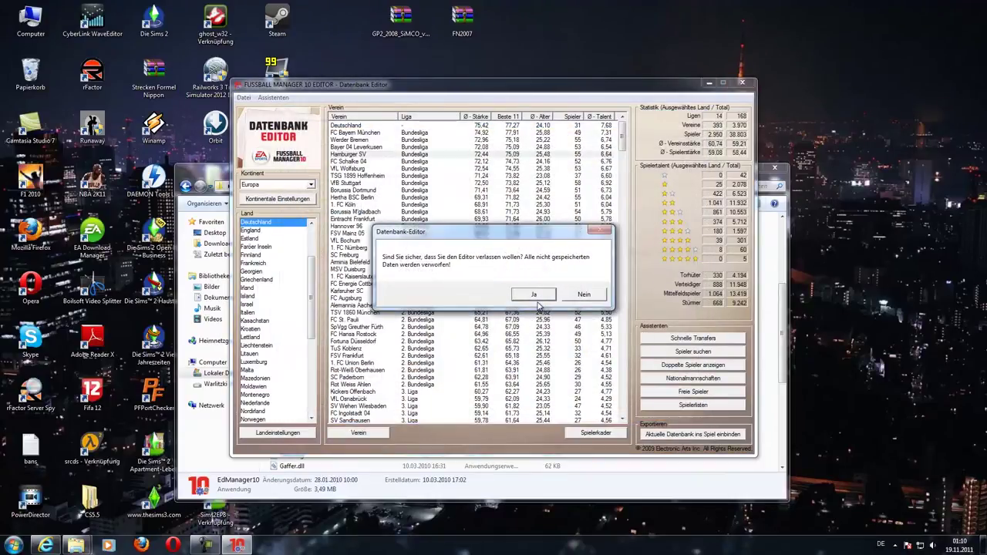
{"action": "left_click", "coordinate": [537, 296]}
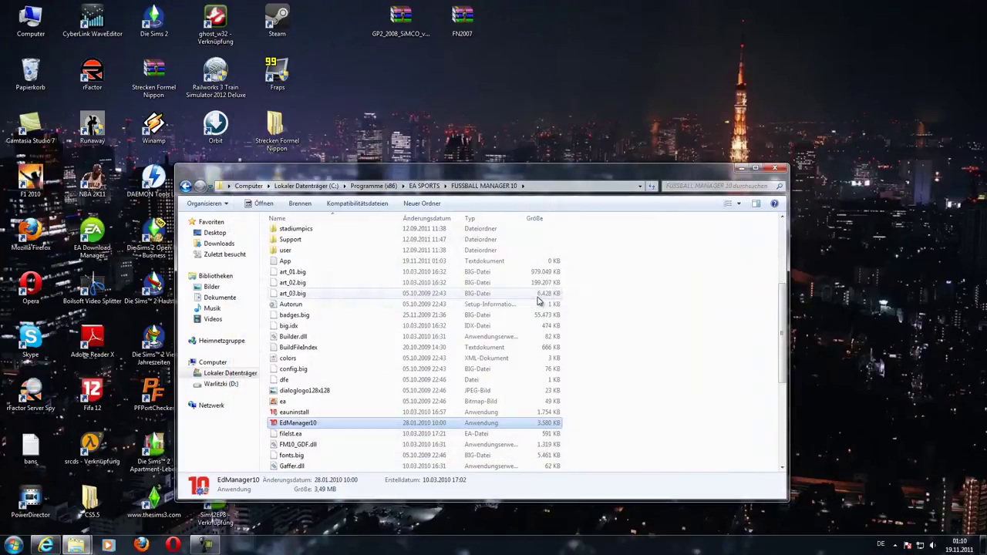
Minimize the program folder and move the defender's portrait TGA file to a free area of the desktop
{"action": "left_click", "coordinate": [742, 169]}
{"action": "left_click_drag", "start_coordinate": [266, 342], "coordinate": [833, 241]}
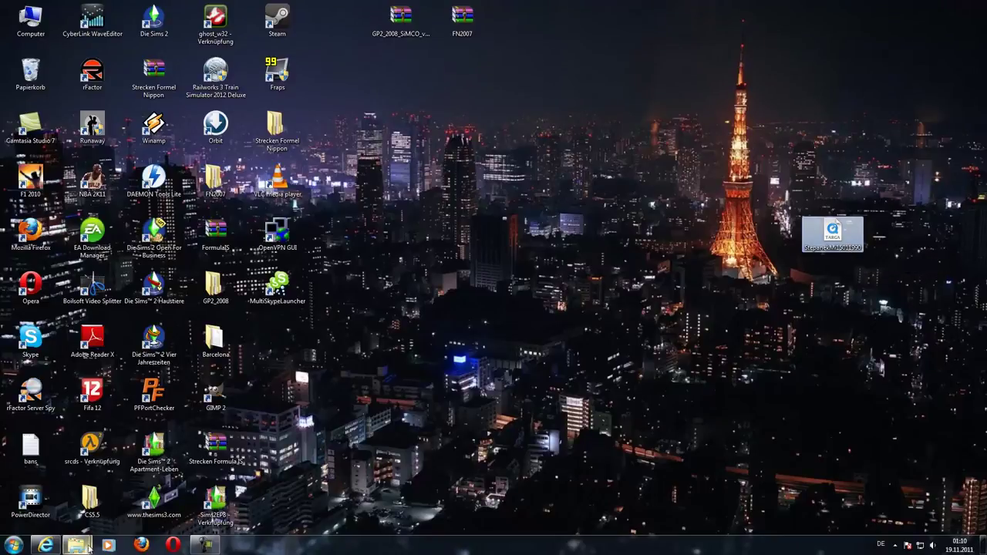
Go to the 160x160 player portraits folder in Documents, through FUSSBALL MANAGER 10, Graphics, Portraits and Players
{"action": "mouse_move", "coordinate": [82, 549]}
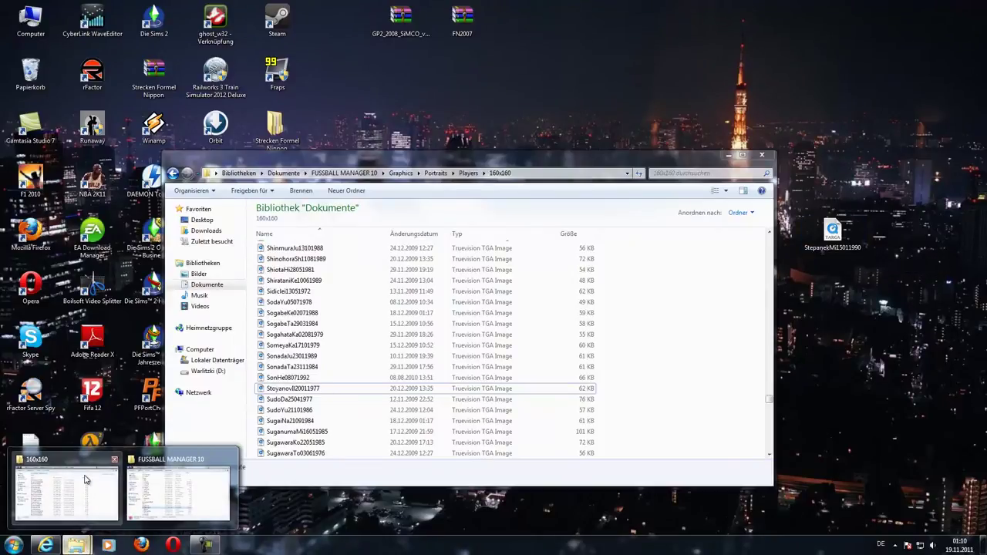
{"action": "left_click", "coordinate": [87, 477]}
{"action": "left_click", "coordinate": [319, 174]}
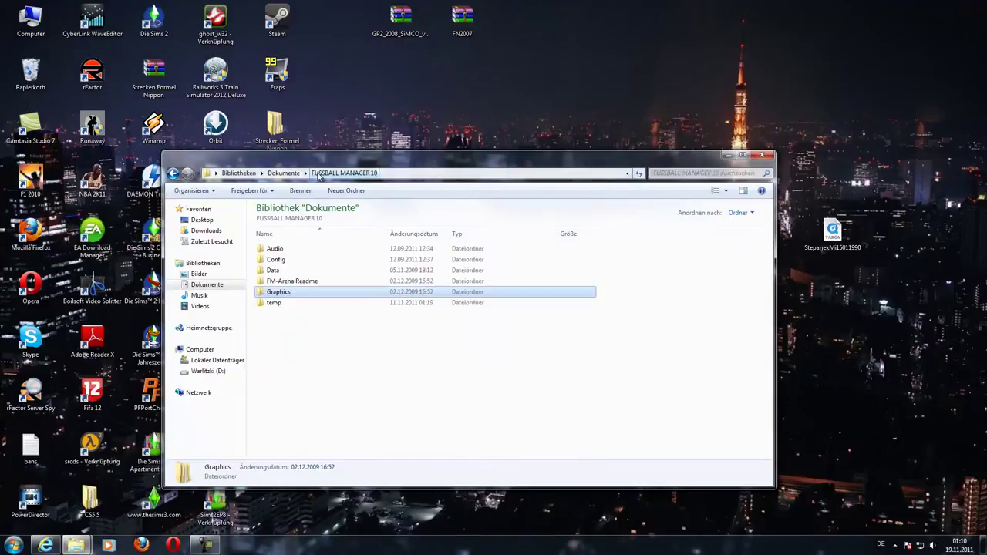
{"action": "left_click", "coordinate": [283, 174]}
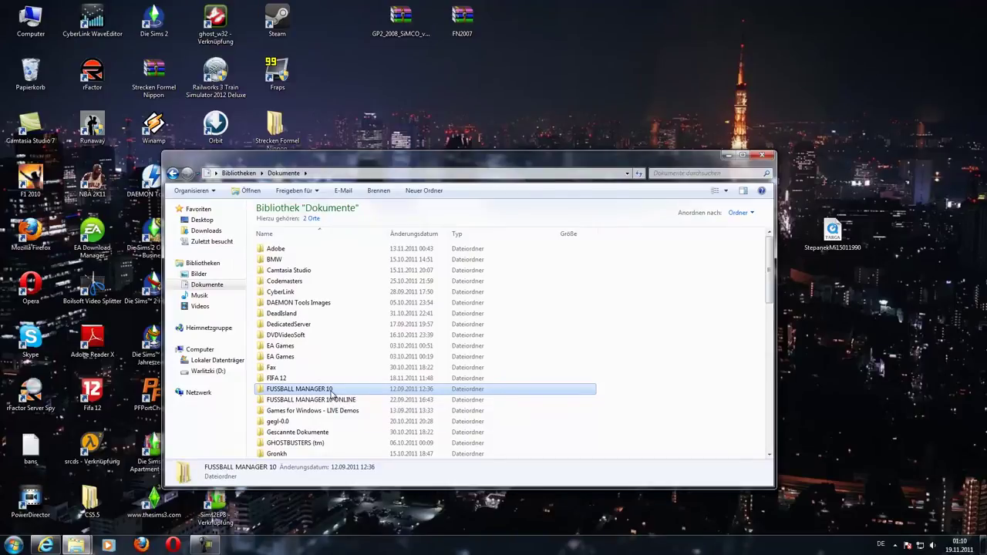
{"action": "double_click", "coordinate": [332, 392]}
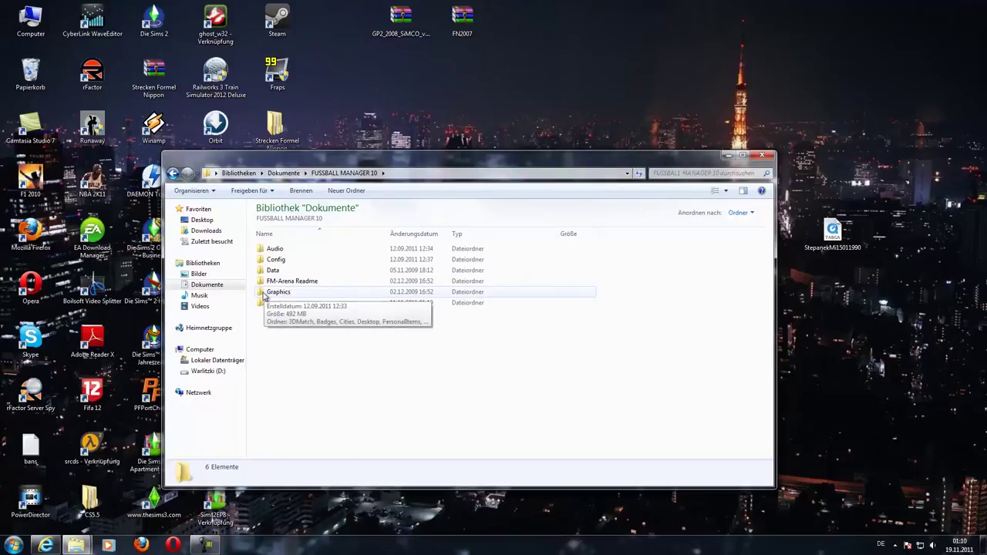
{"action": "double_click", "coordinate": [295, 294]}
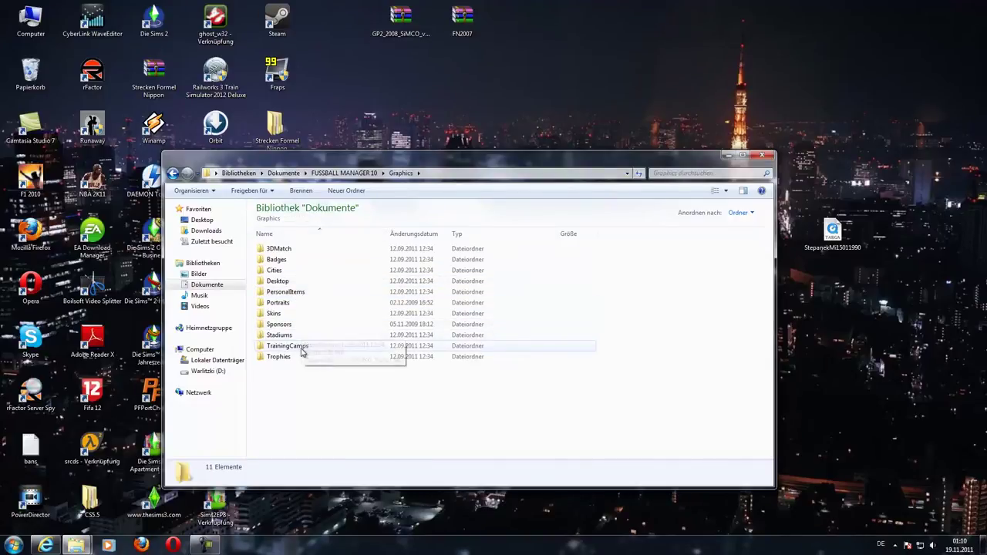
{"action": "double_click", "coordinate": [285, 304]}
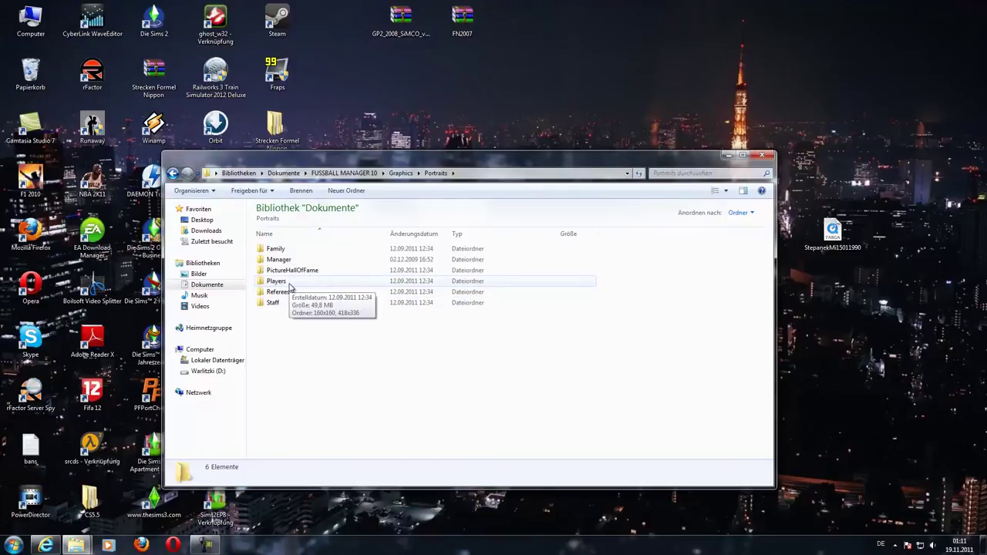
{"action": "double_click", "coordinate": [290, 283]}
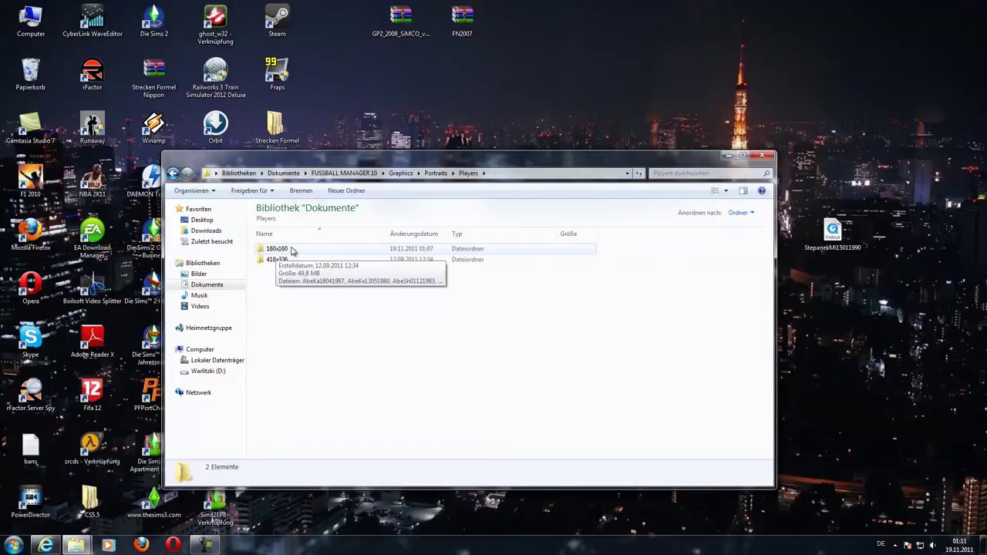
{"action": "double_click", "coordinate": [291, 249]}
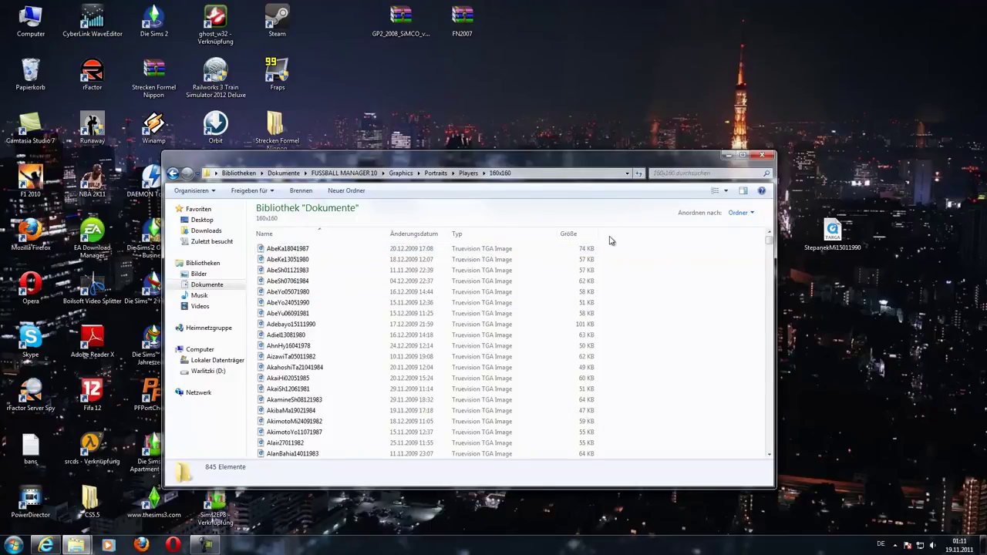
Move the defender's portrait TGA file from the desktop into the 160x160 folder
{"action": "mouse_move", "coordinate": [770, 245]}
{"action": "left_mouse_down"}
{"action": "mouse_move", "coordinate": [768, 424]}
{"action": "mouse_move", "coordinate": [768, 240]}
{"action": "left_mouse_up"}
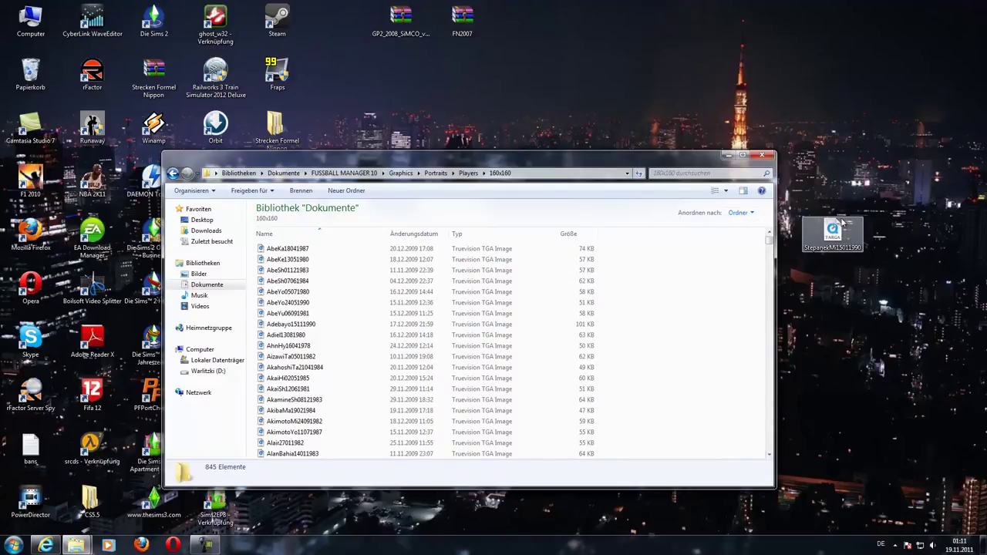
{"action": "left_click", "coordinate": [841, 225]}
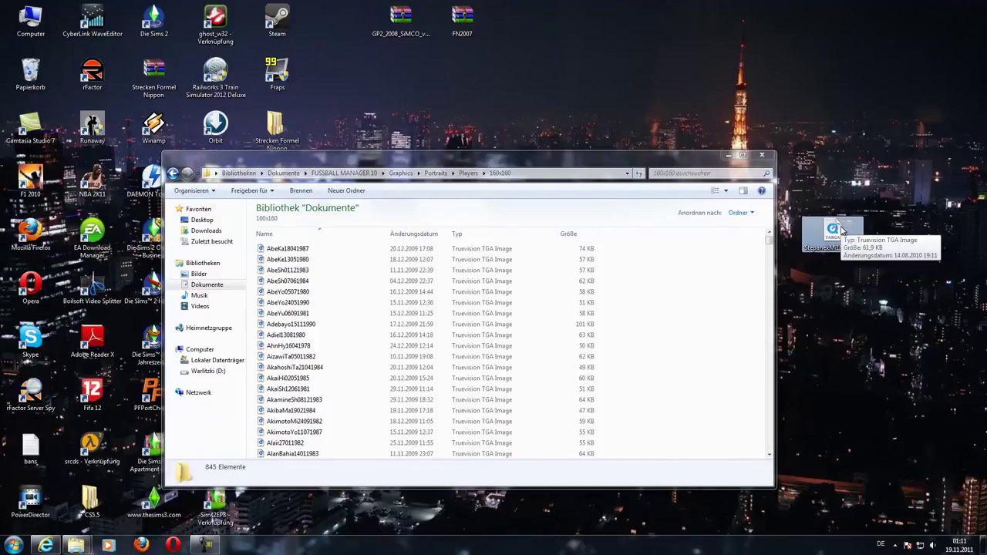
{"action": "left_click_drag", "start_coordinate": [843, 223], "coordinate": [682, 330]}
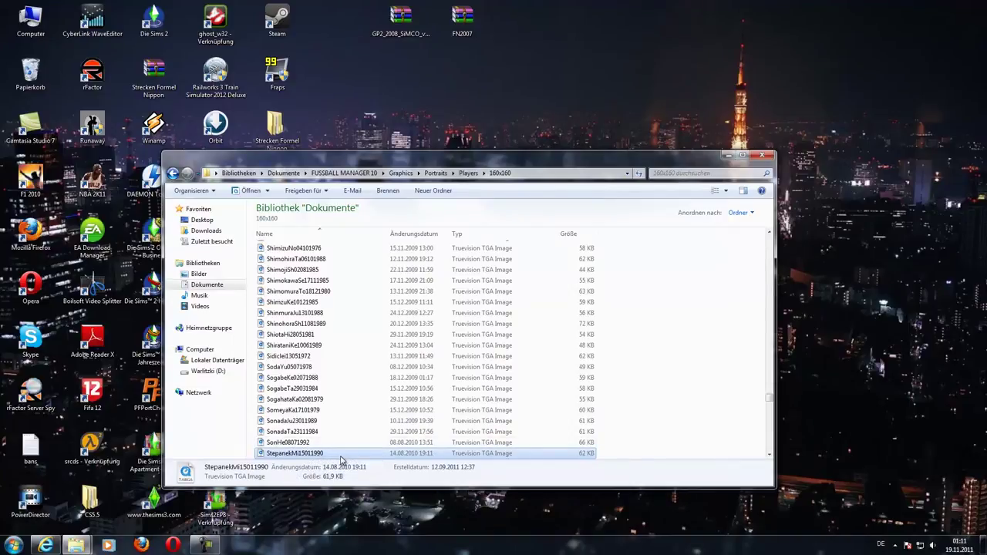
Return to the game's program folder and start the EdManager10 database editor again
{"action": "mouse_move", "coordinate": [91, 545]}
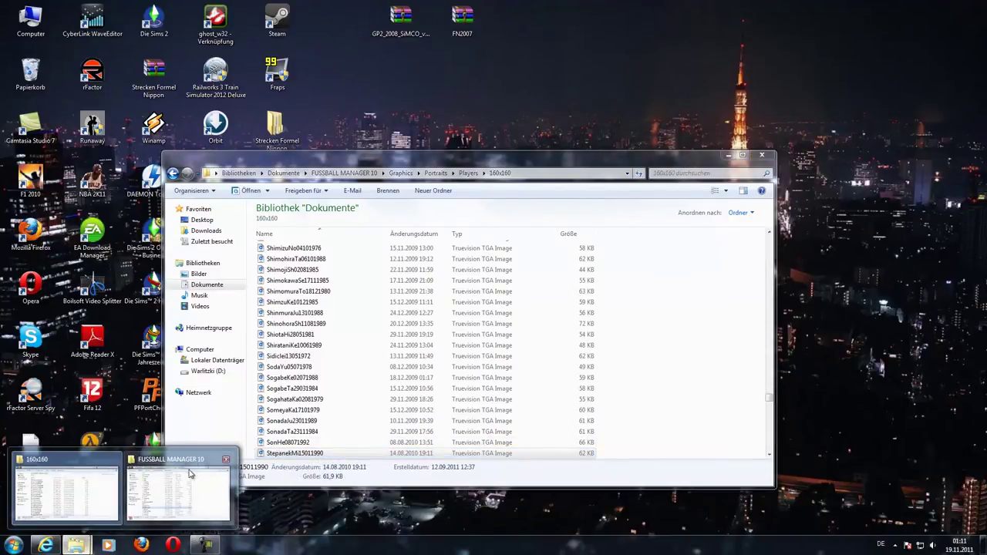
{"action": "left_click", "coordinate": [193, 470]}
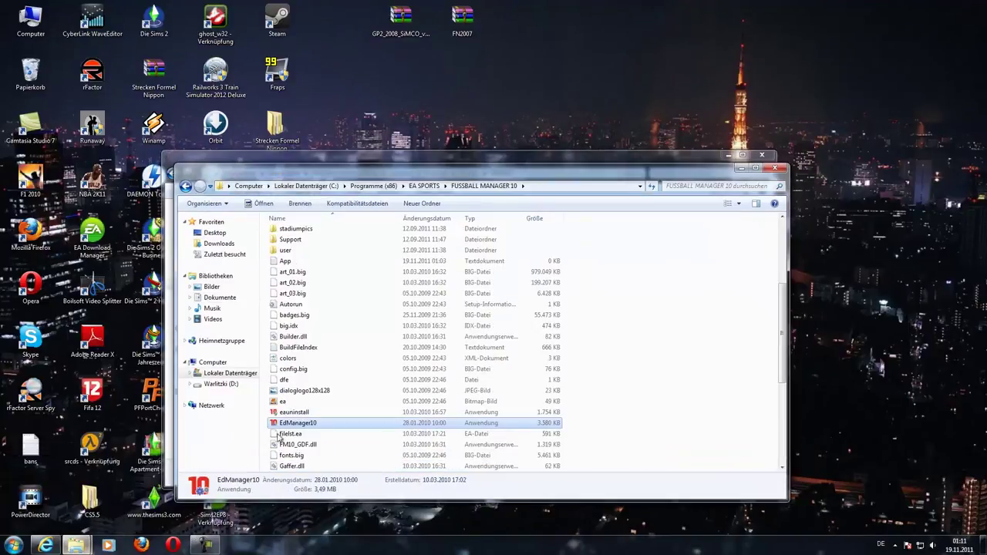
{"action": "double_click", "coordinate": [341, 425]}
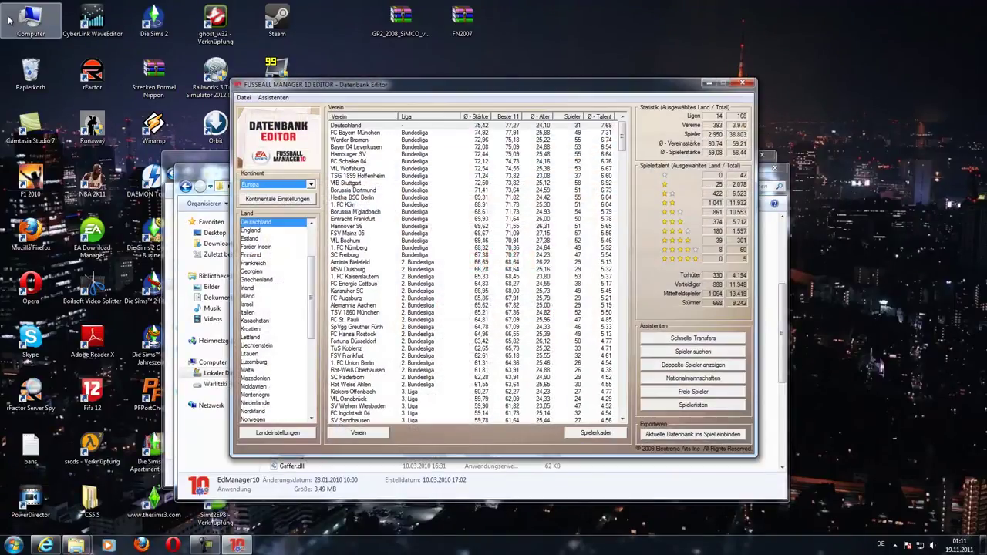
Open the Hamburger SV squad's second team and view the appearance and portrait of the Czech central defender rated 58
{"action": "double_click", "coordinate": [366, 154]}
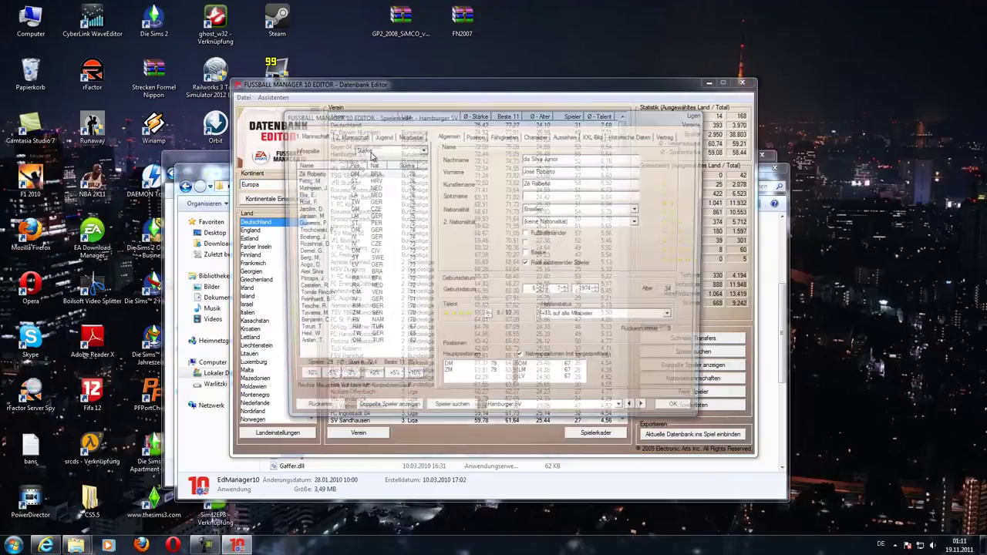
{"action": "left_click", "coordinate": [351, 135]}
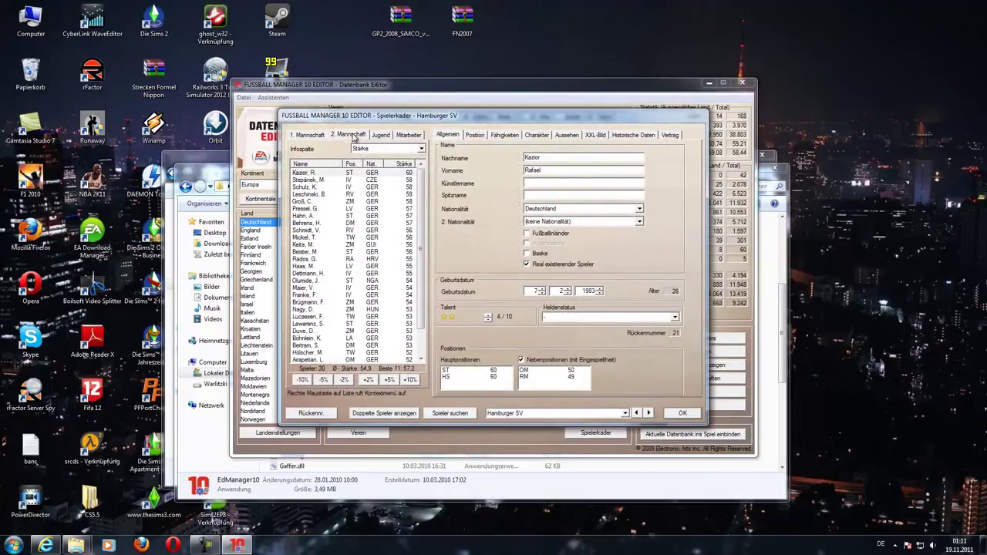
{"action": "left_click", "coordinate": [319, 182]}
{"action": "left_click", "coordinate": [563, 136]}
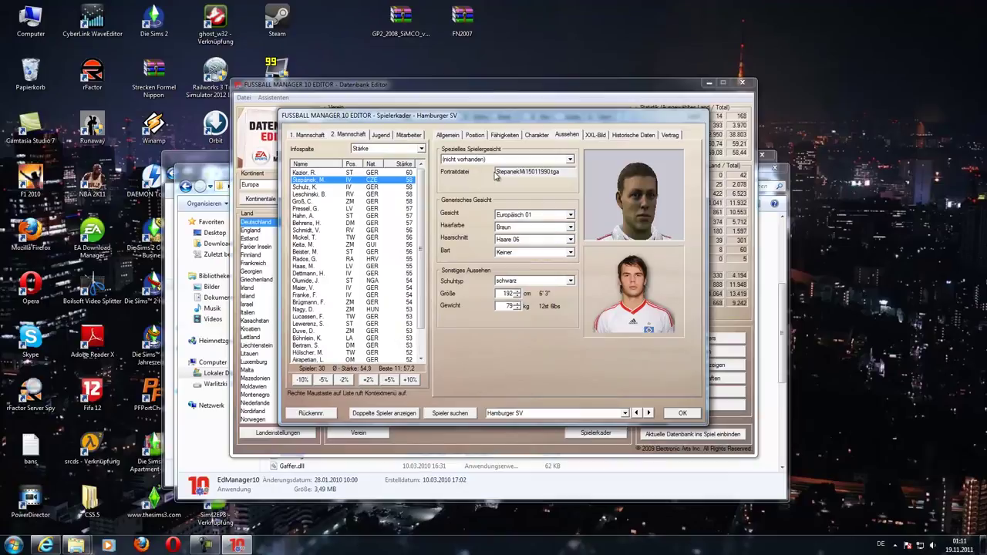
Highlight the defender's portrait file name and compare it with the TGA file in the 160x160 folder, returning to the squad editor
{"action": "left_click_drag", "start_coordinate": [497, 171], "coordinate": [564, 171]}
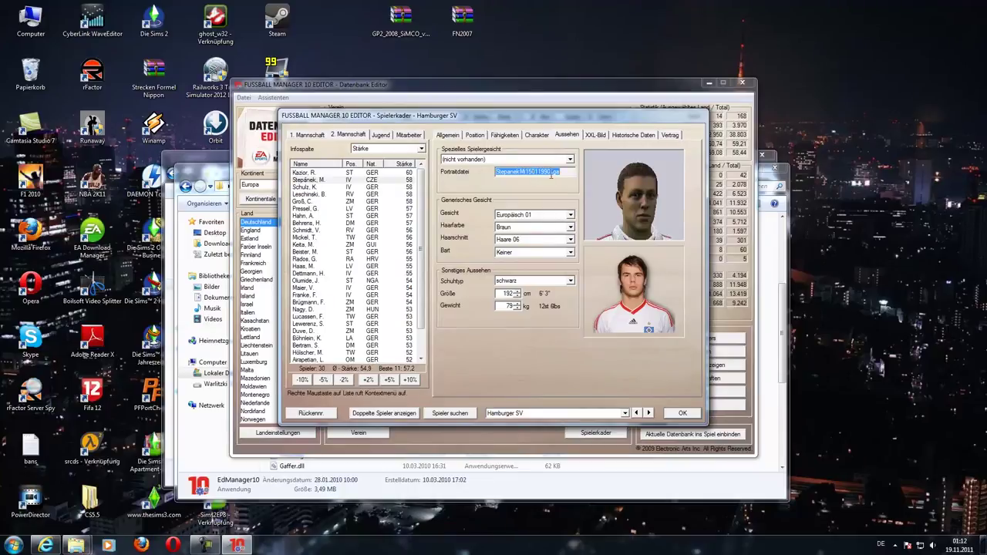
{"action": "left_click", "coordinate": [197, 161]}
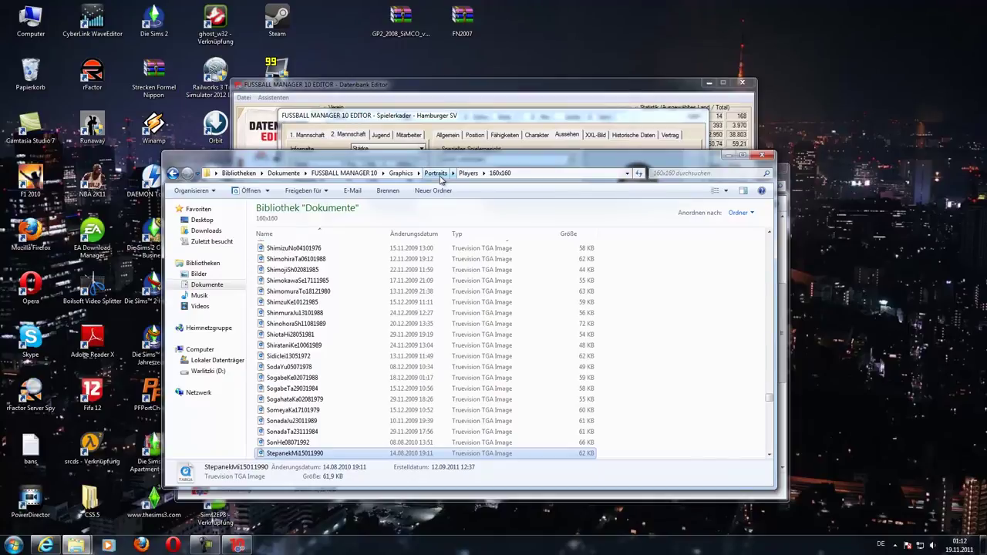
{"action": "left_click", "coordinate": [488, 118]}
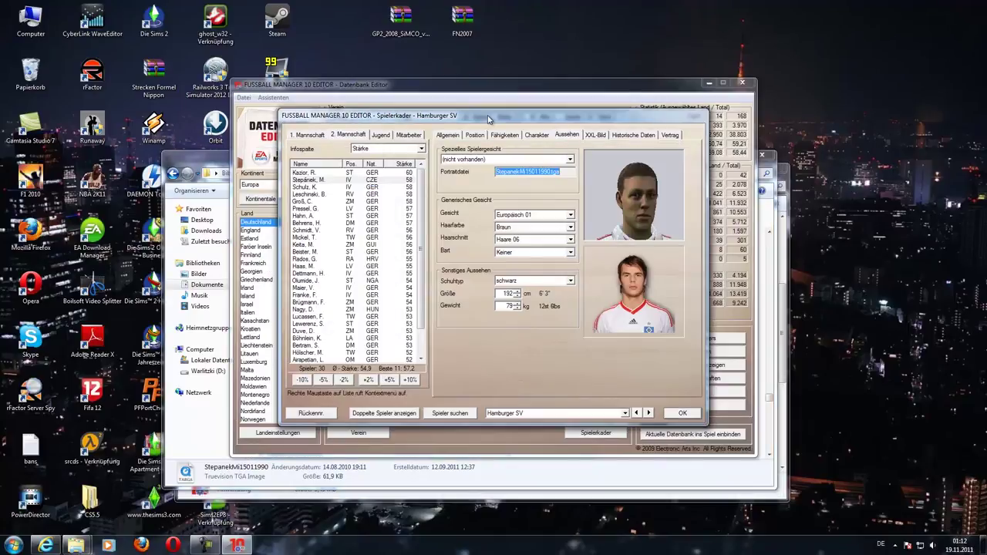